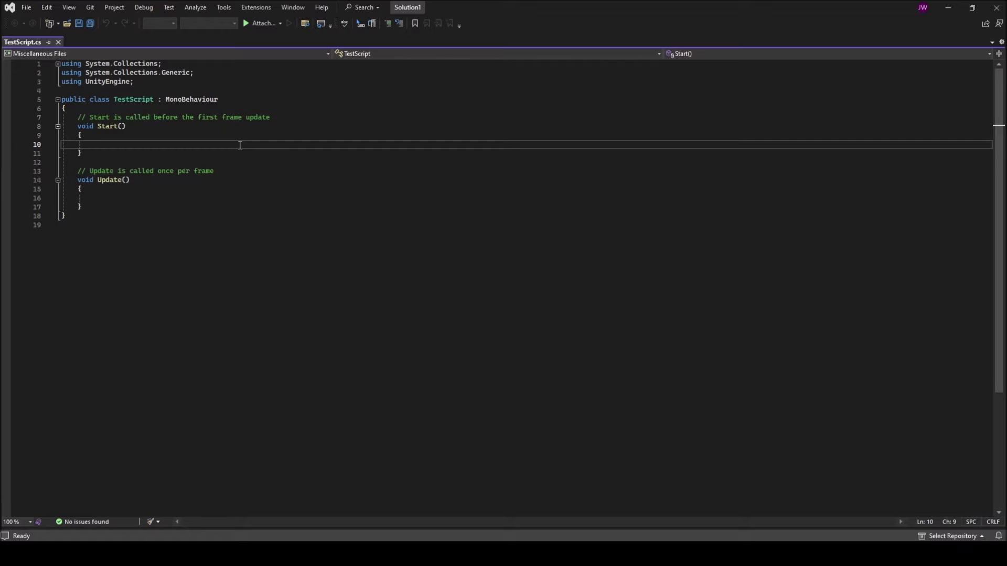
Bring the Notepad window with the Visual Studio search-hotkey notes to the front
left_click(549, 551)
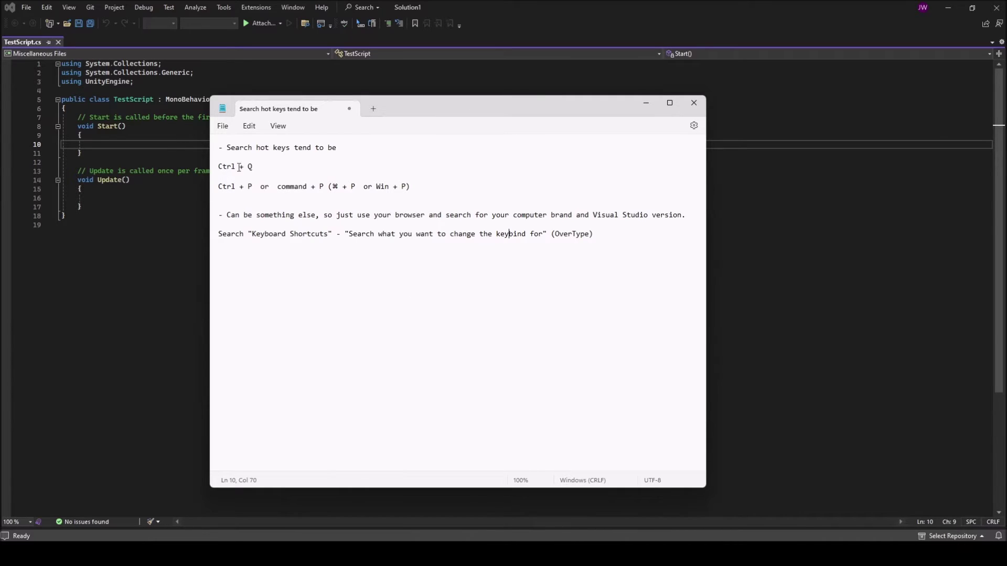
left_click(157, 144)
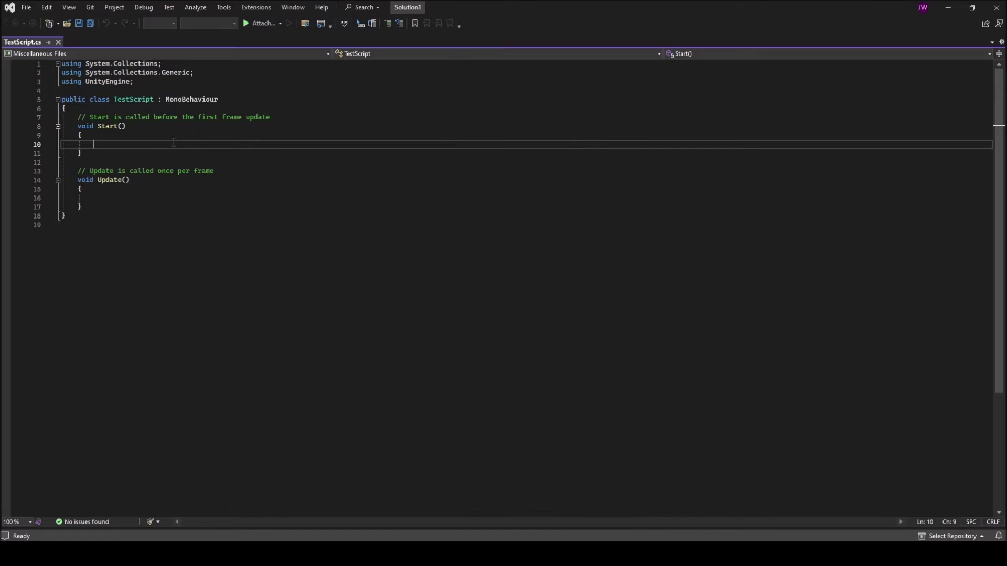
key("ctrl+q")
type("key")
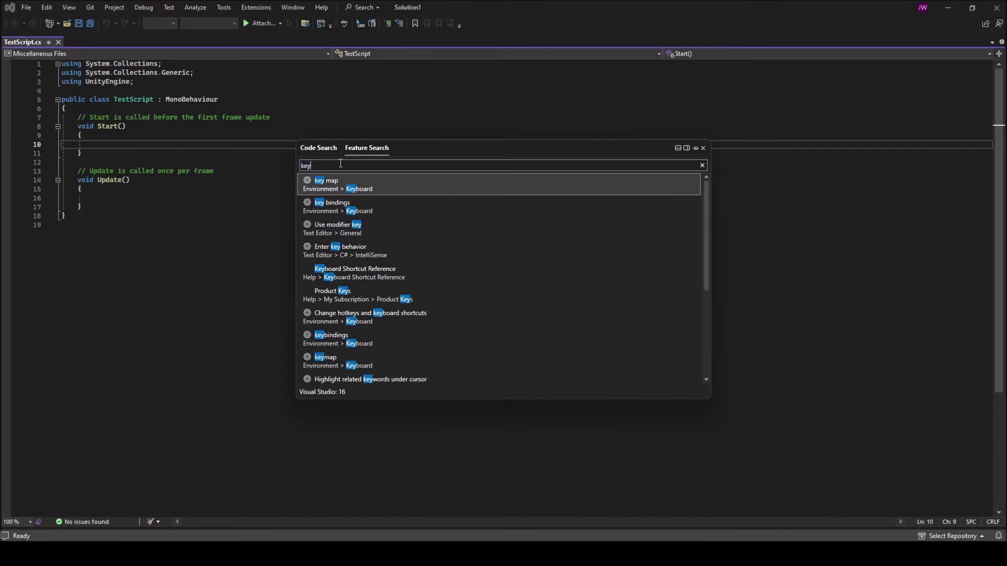
key("BackSpace")
key("BackSpace")
key("BackSpace")
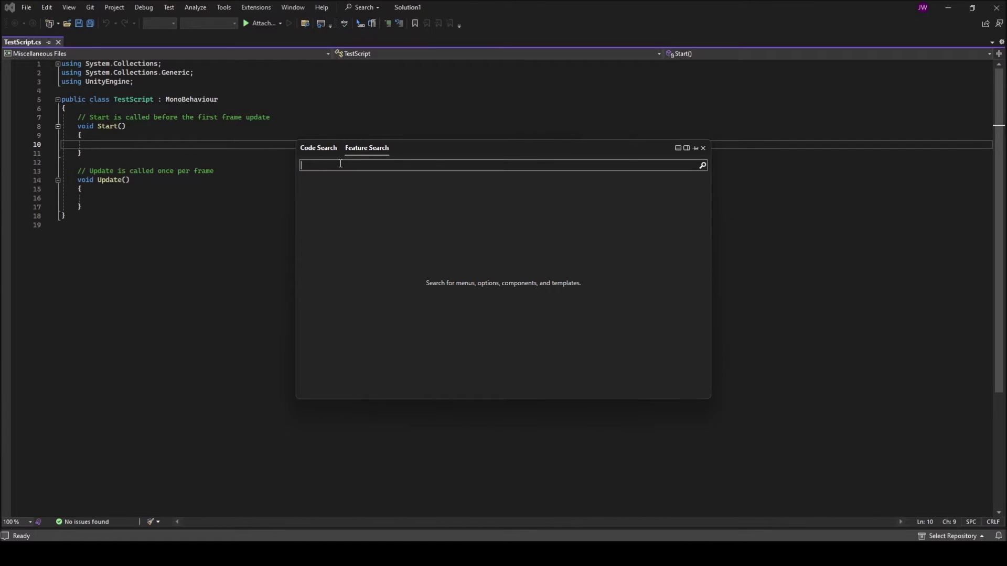
left_click(350, 153)
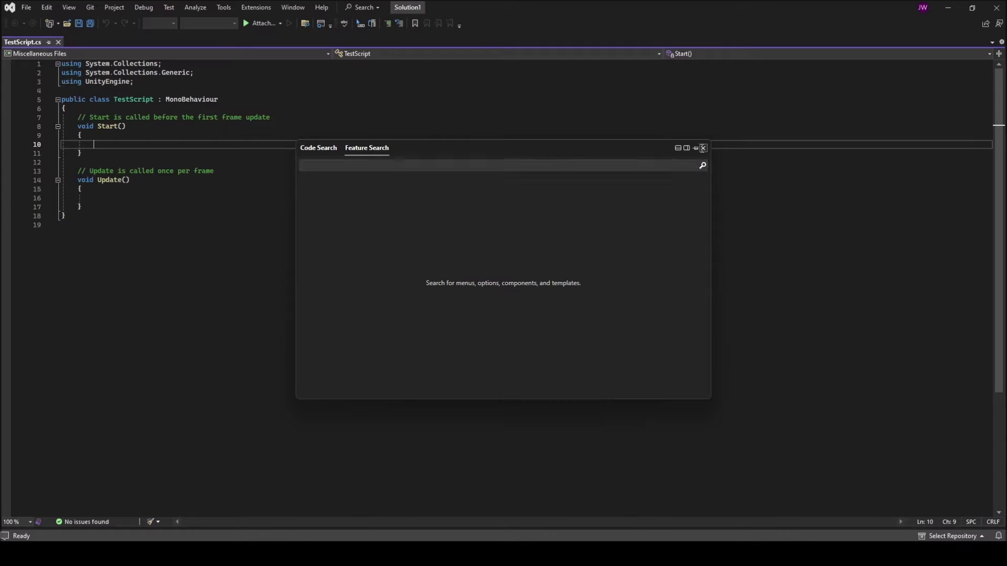
left_click(703, 148)
key("alt+Tab")
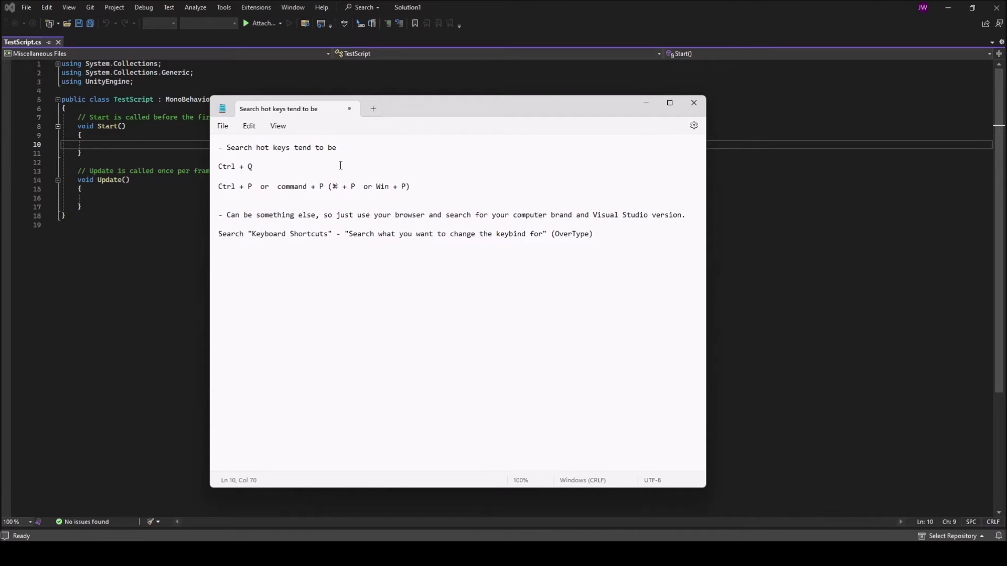
Switch back to Visual Studio and bring up its Feature Search panel
key("alt+Tab")
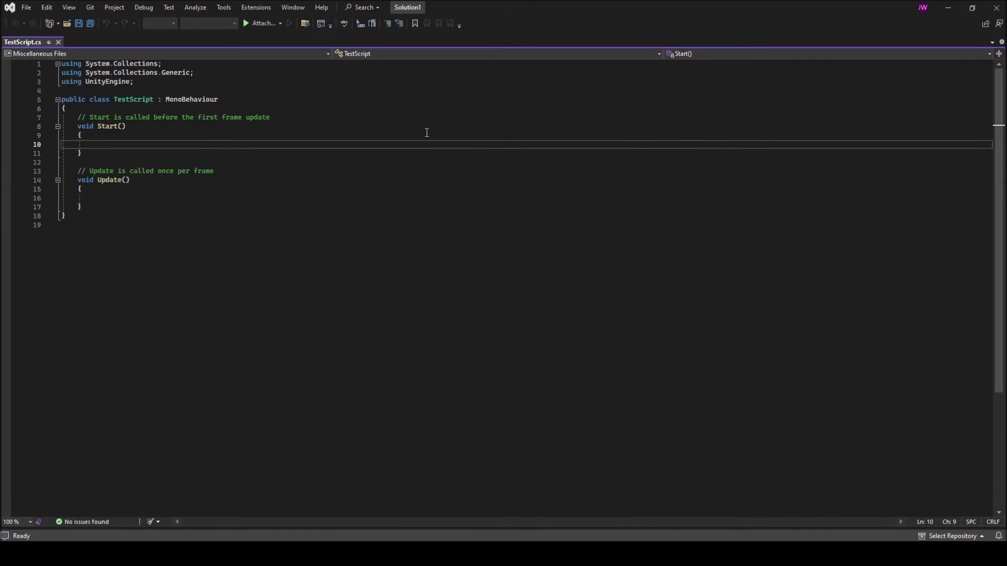
left_click(363, 6)
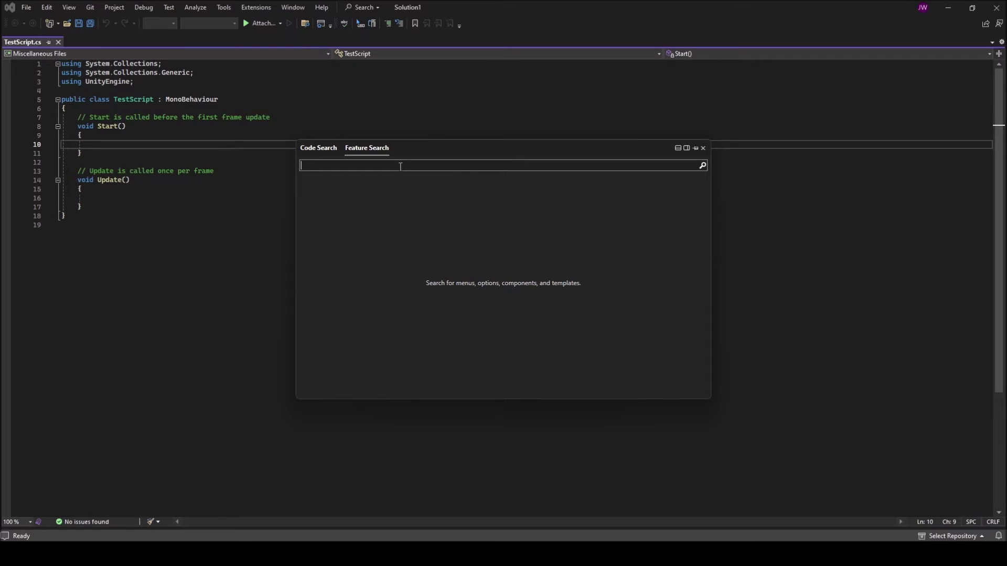
type("k")
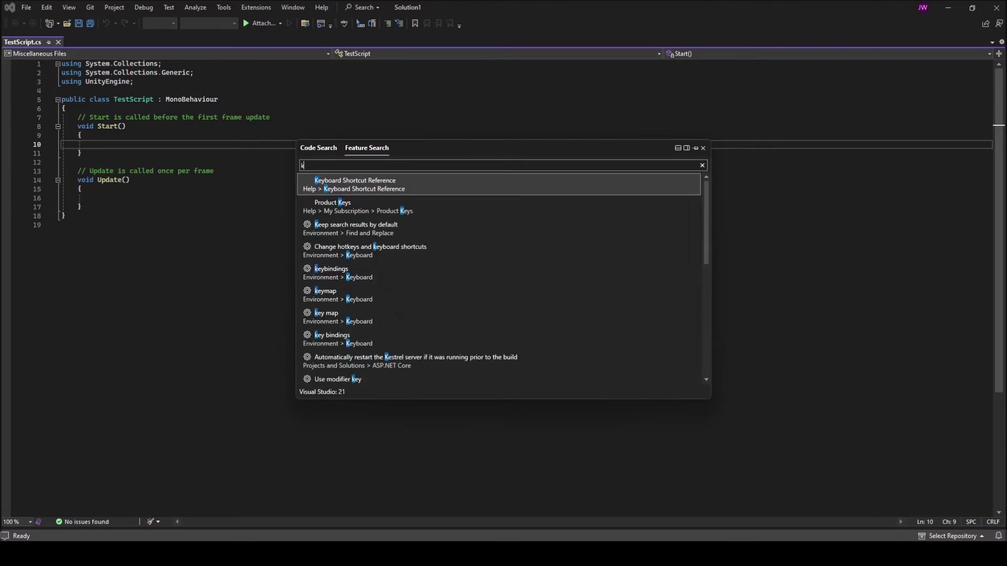
type("ey")
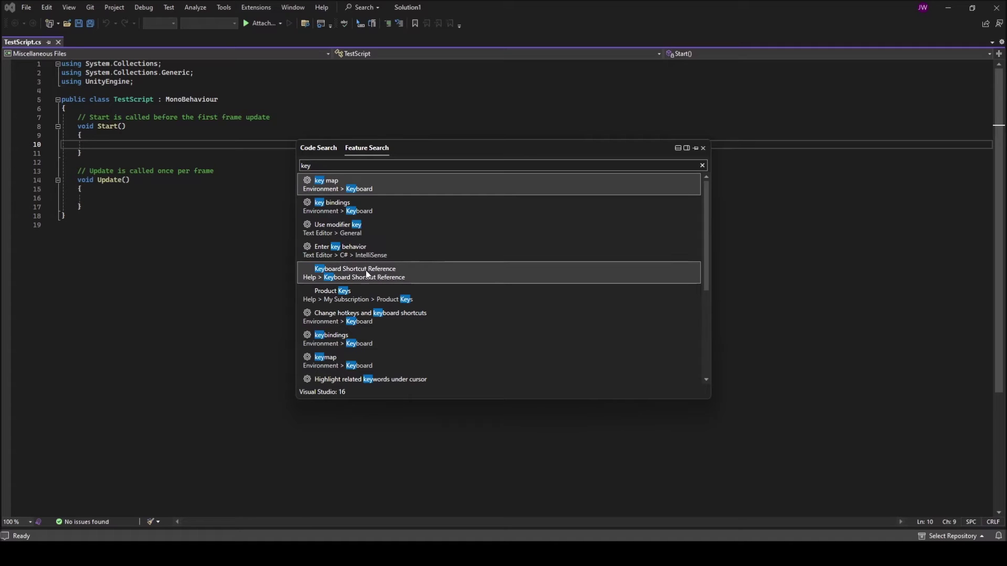
Open Options on the Environment > Keyboard page via the 'key bindings' result
left_click(382, 208)
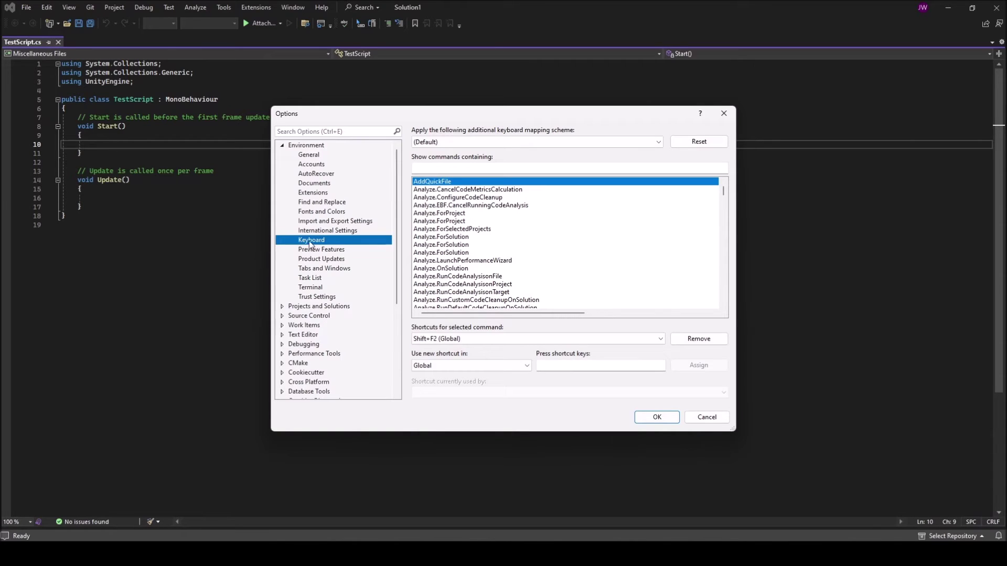
left_click_drag(733, 433, 660, 331)
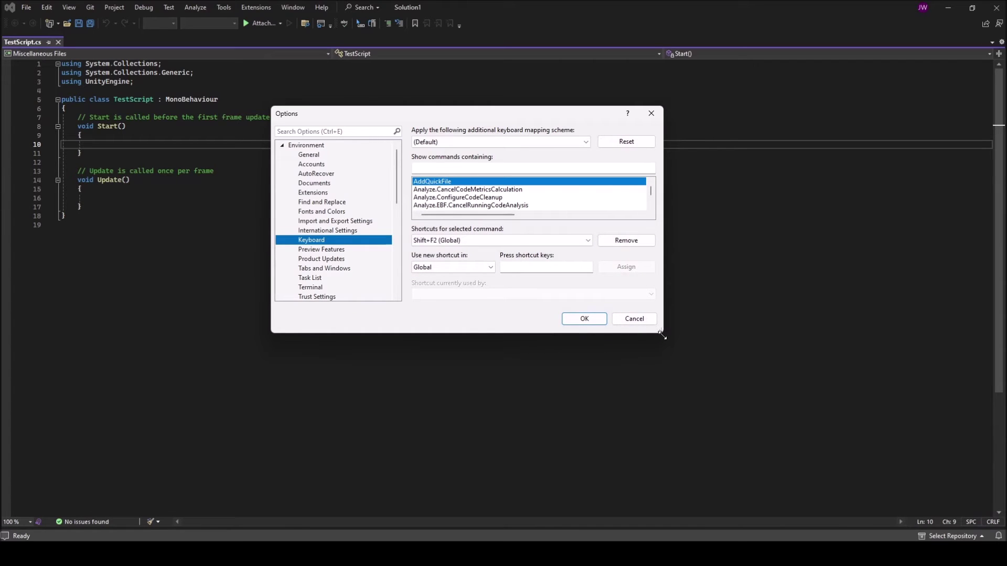
left_click_drag(661, 331, 708, 408)
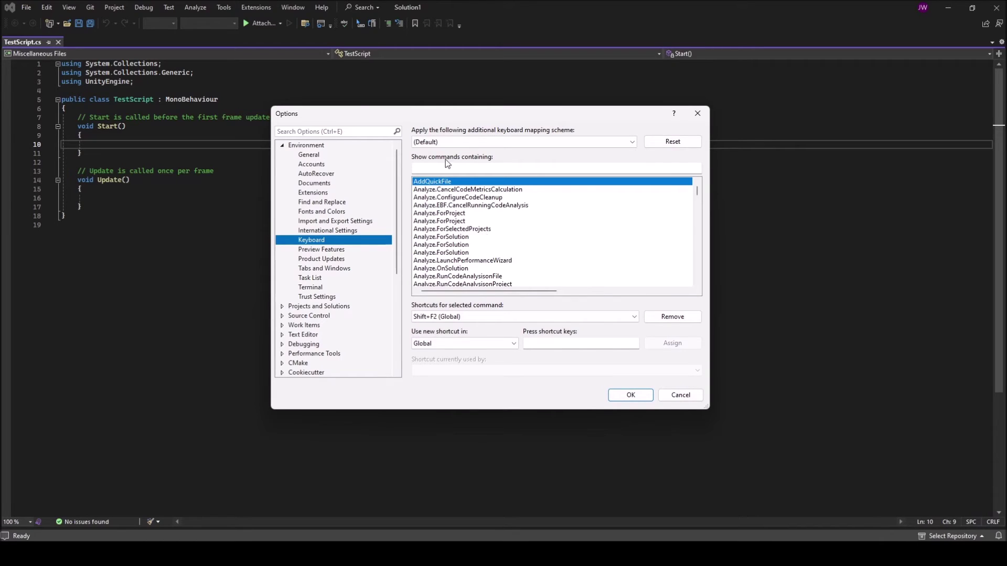
left_click(474, 168)
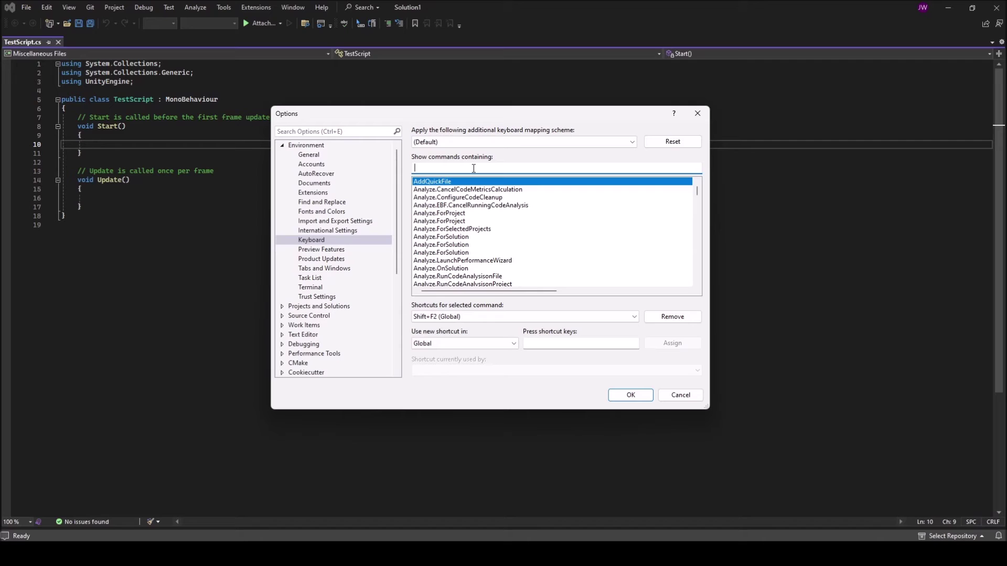
type("over")
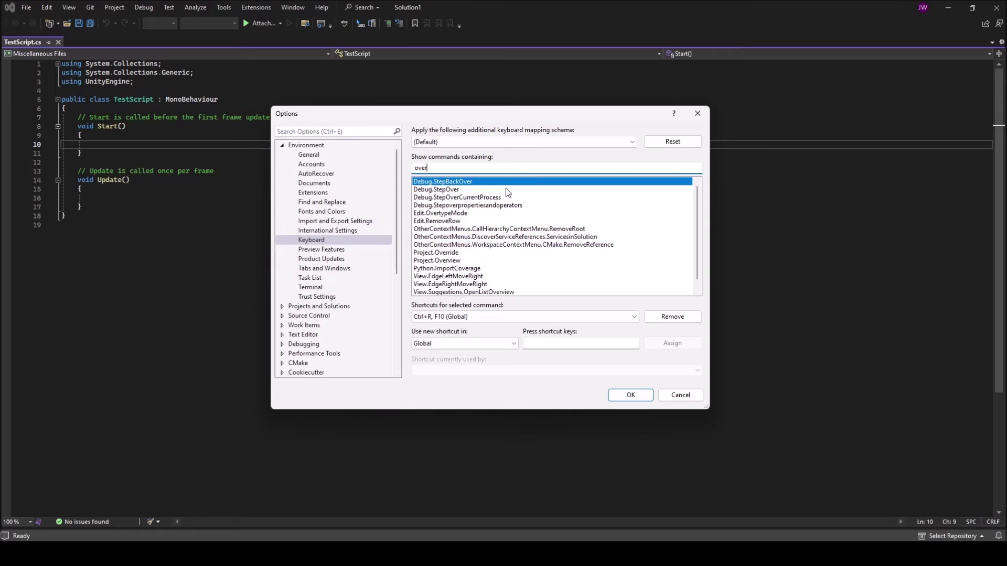
type("ty")
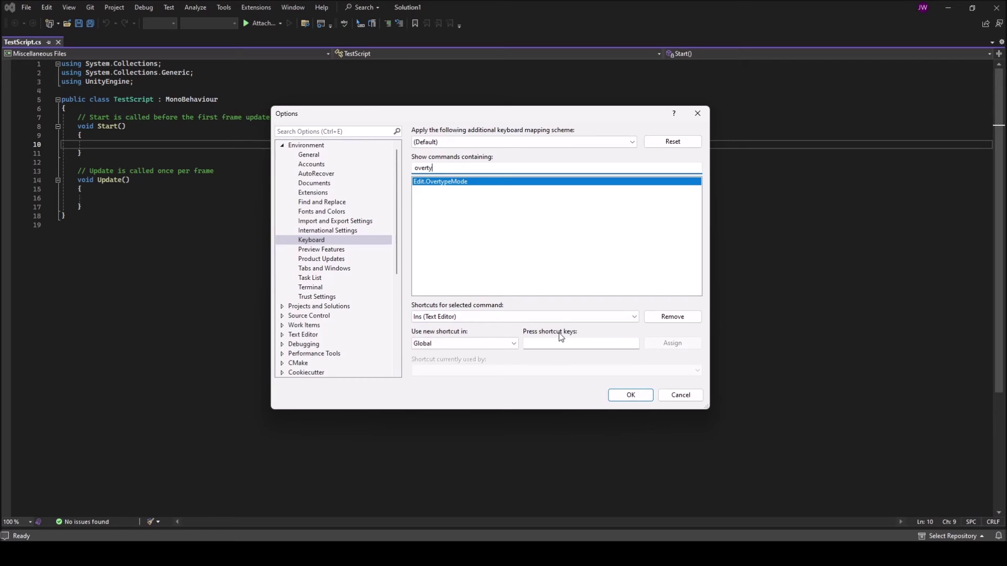
Activate the new-shortcut field for the selected Edit.OvertypeMode command
left_click(569, 342)
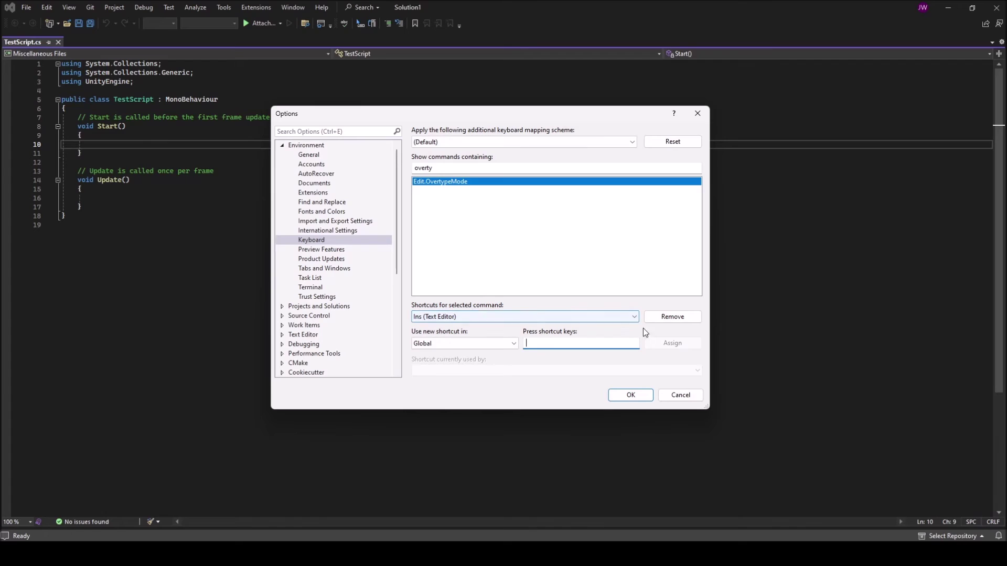
left_click(658, 317)
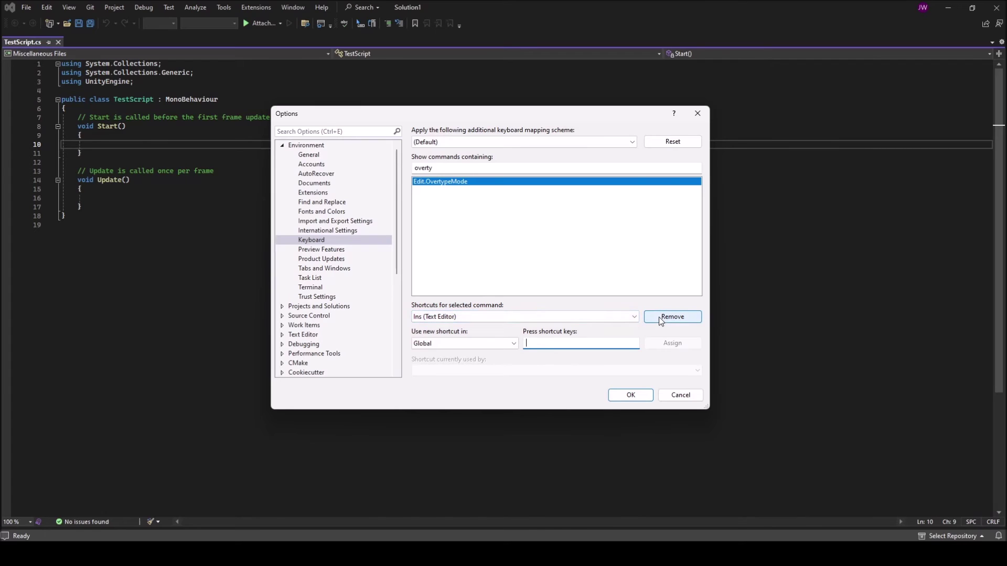
left_click(661, 316)
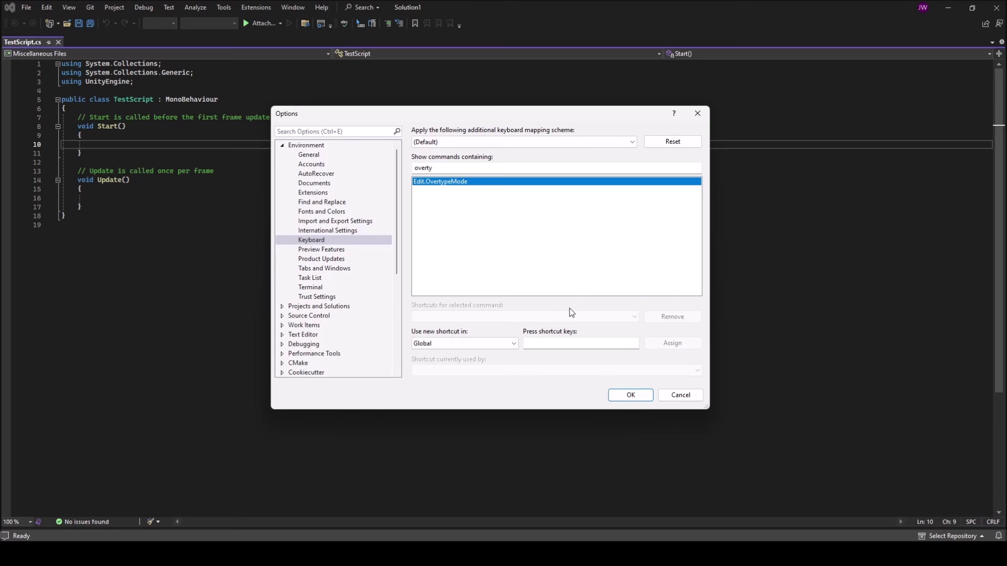
left_click(669, 143)
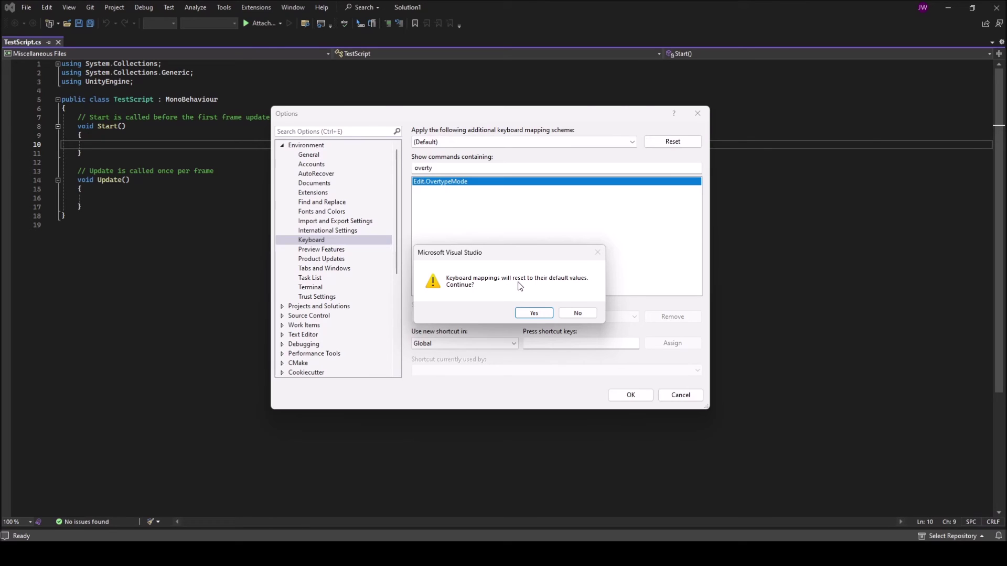
left_click(535, 314)
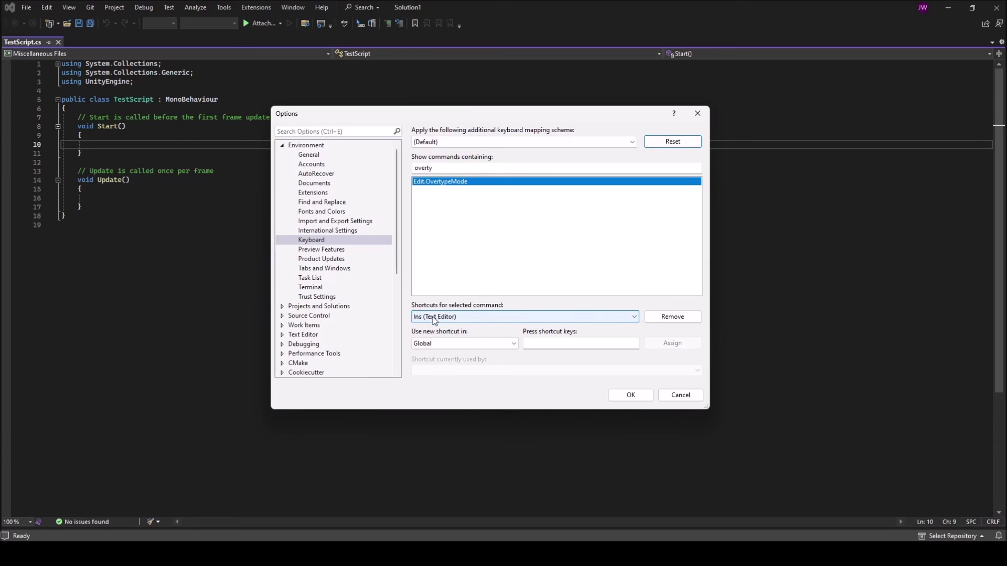
Remove the Ins (Text Editor) shortcut from Edit.OvertypeMode and return to the Start method code
left_click(670, 318)
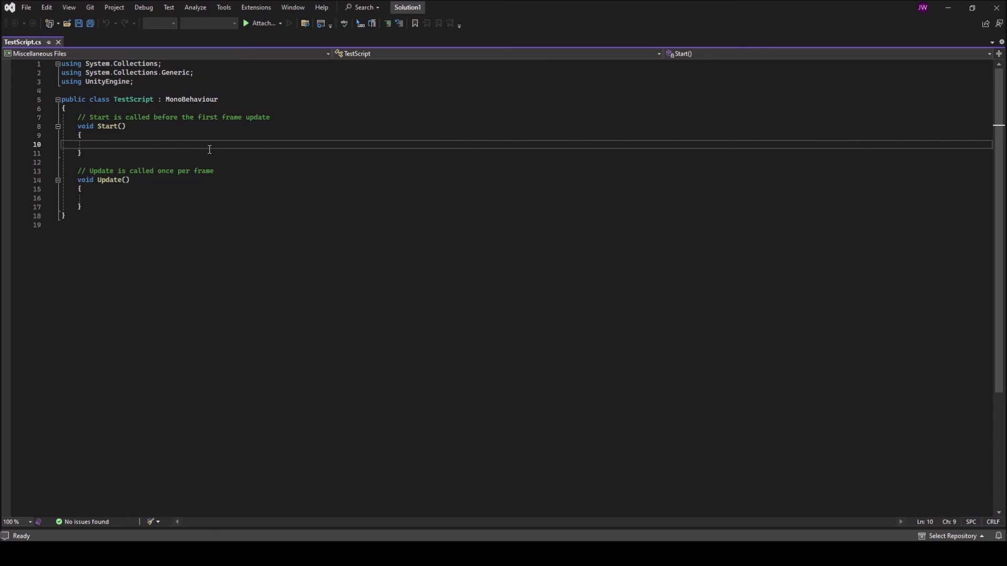
left_click(99, 126)
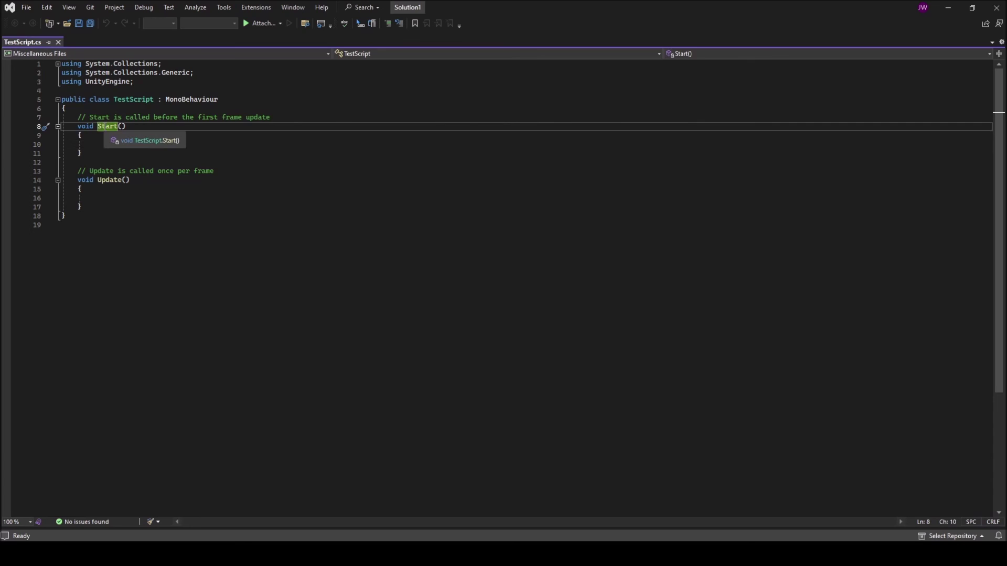